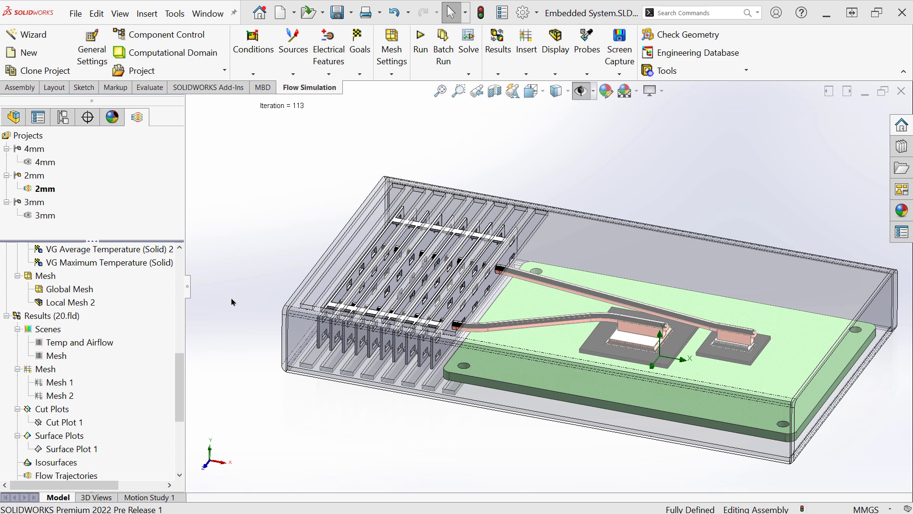
Step: Review the 2mm project's results summary in an enlarged window, then close it
right_click(67, 317)
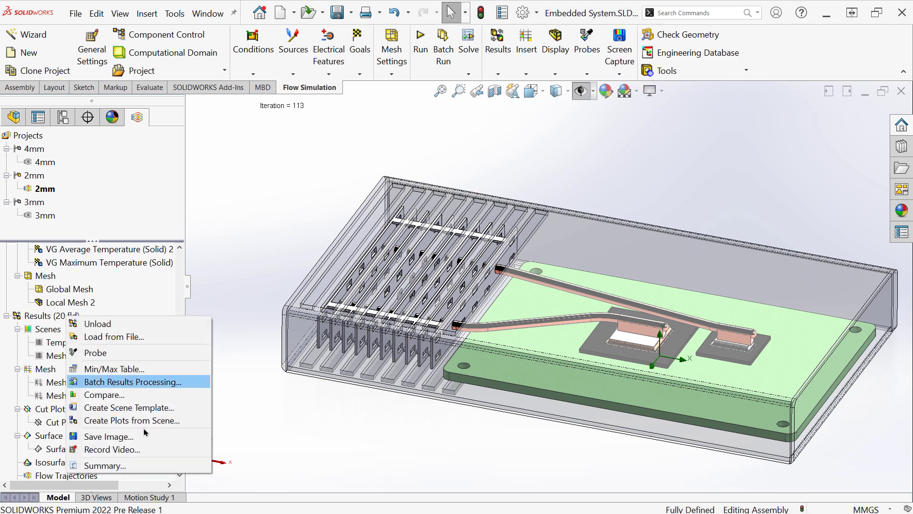
click(140, 468)
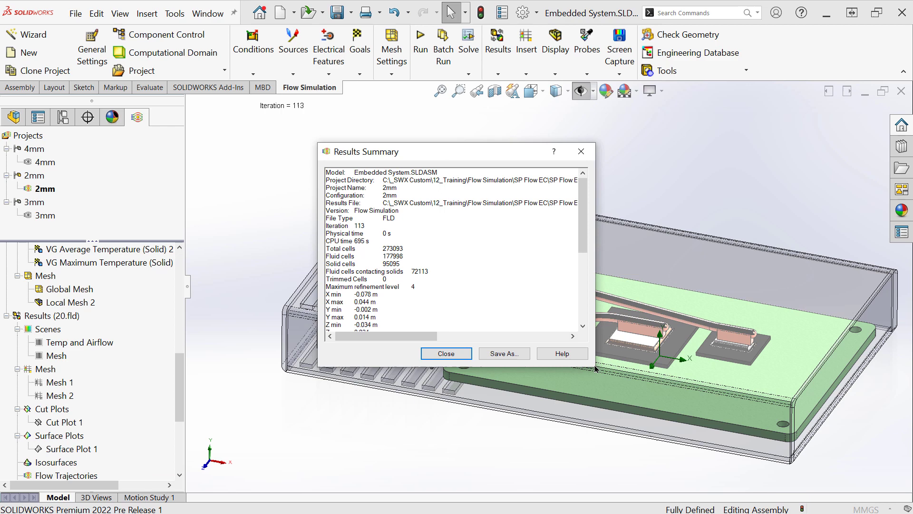
drag(595, 367, 714, 480)
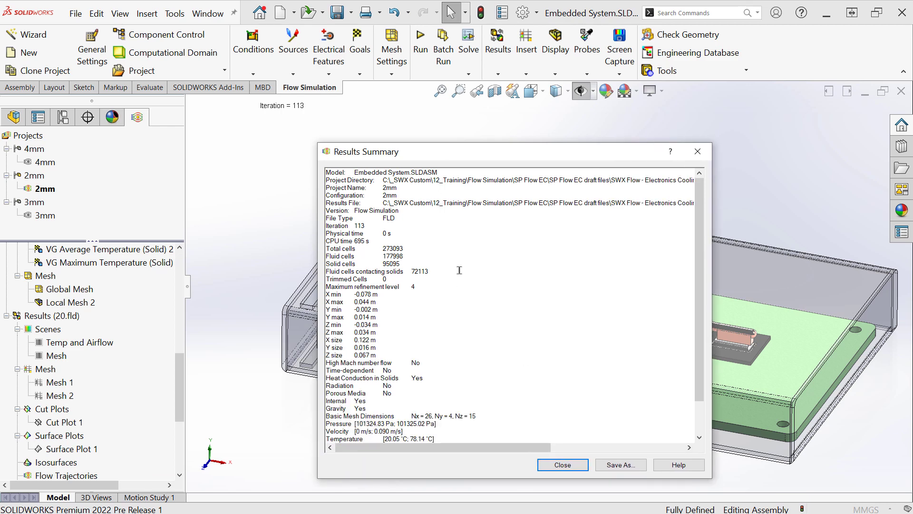
scroll(459, 270, down, 2)
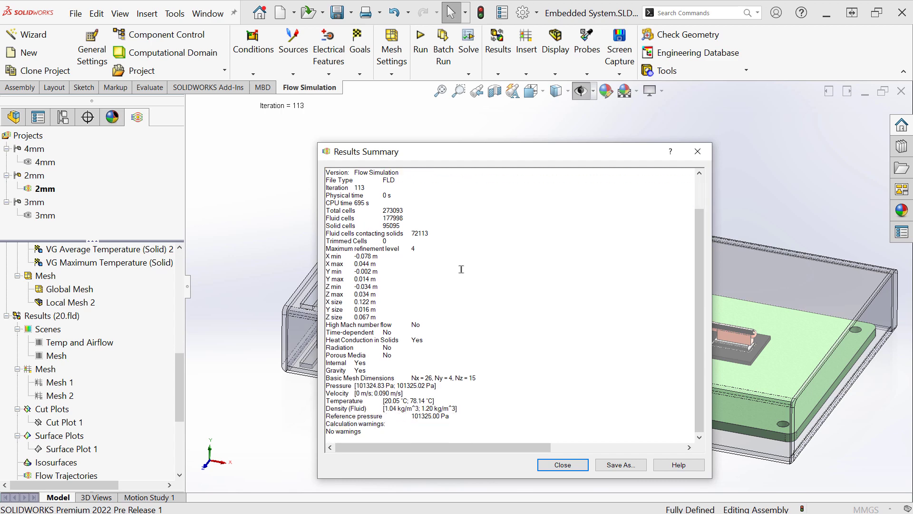
scroll(460, 270, up, 2)
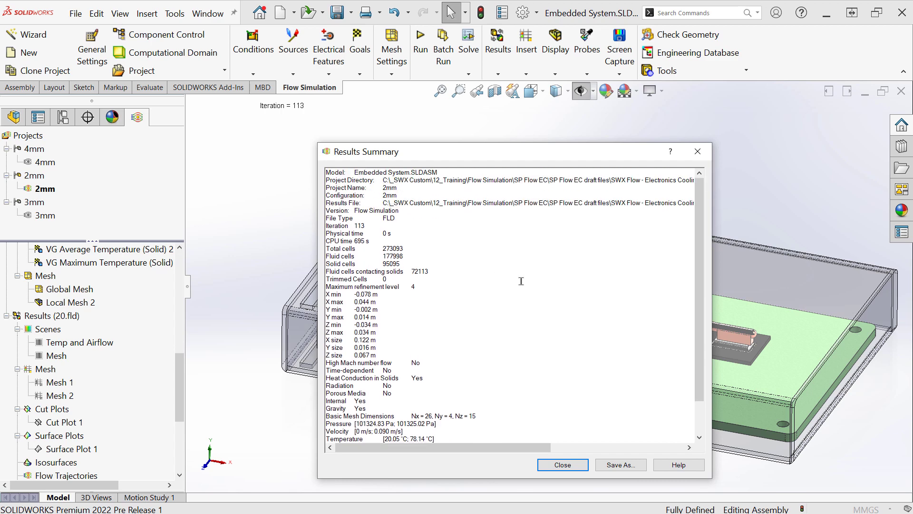
click(563, 465)
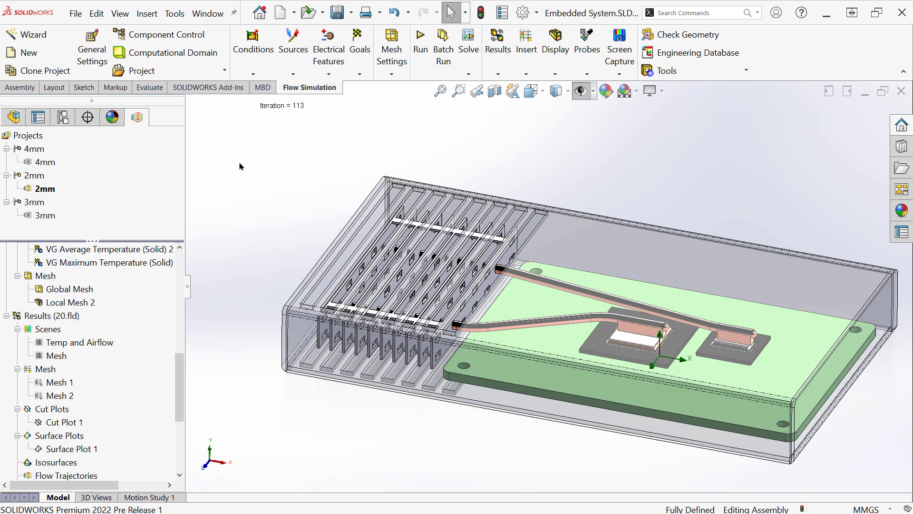
Step: Start a results comparison across projects and enlarge the Compare panel
click(500, 71)
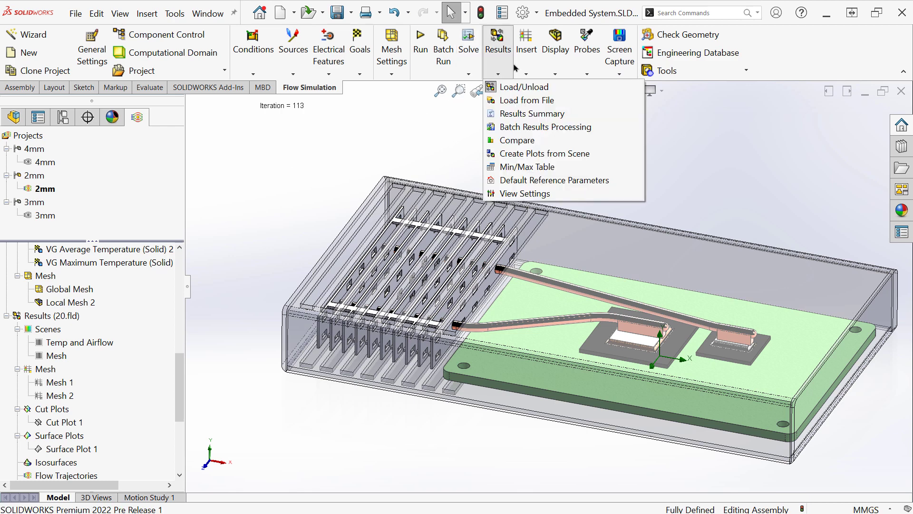
click(531, 141)
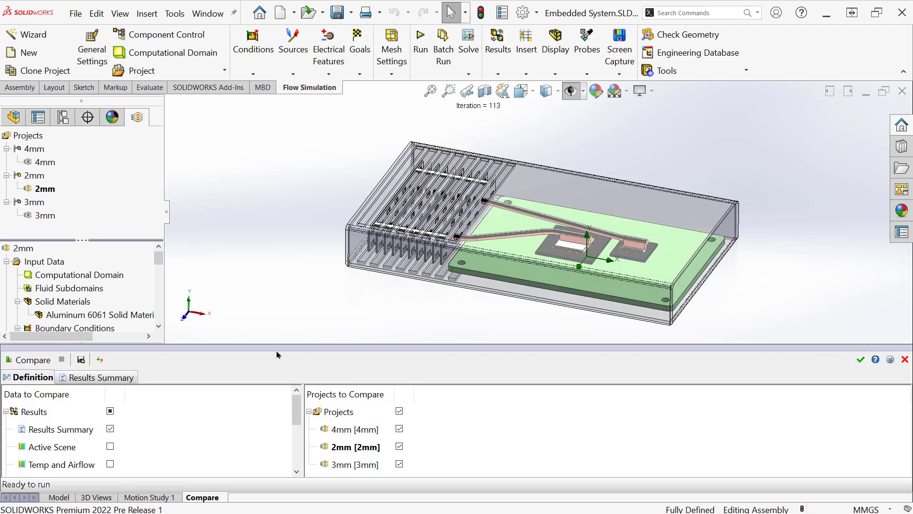
drag(280, 347, 284, 244)
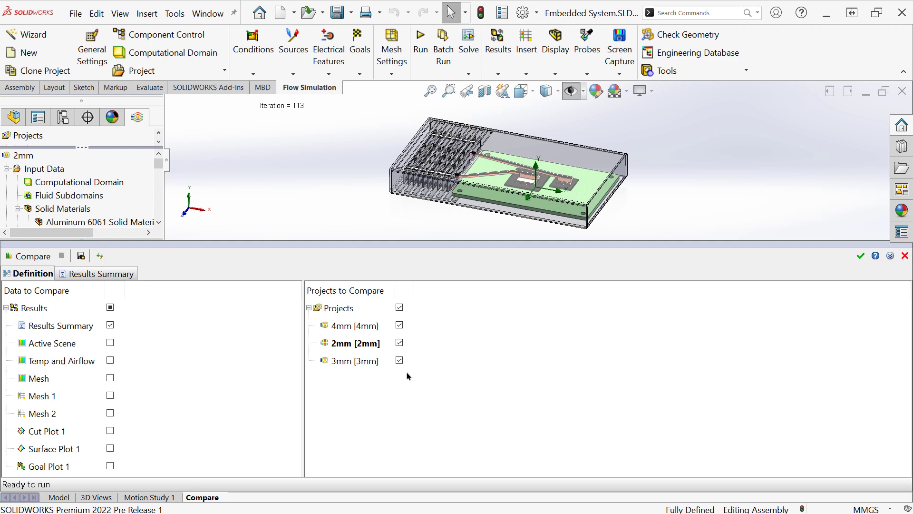
Step: Run the comparison and fit the 2mm, 4mm and 3mm Results Summary columns side by side
click(32, 256)
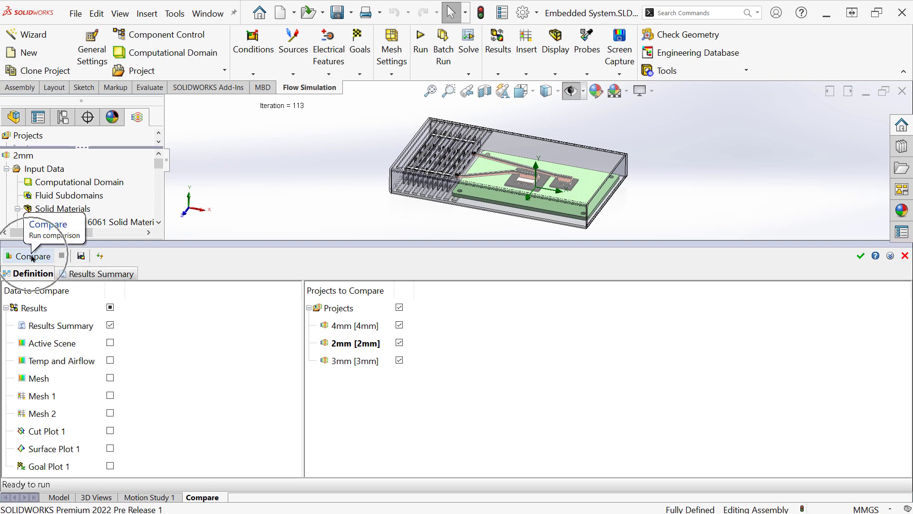
click(103, 274)
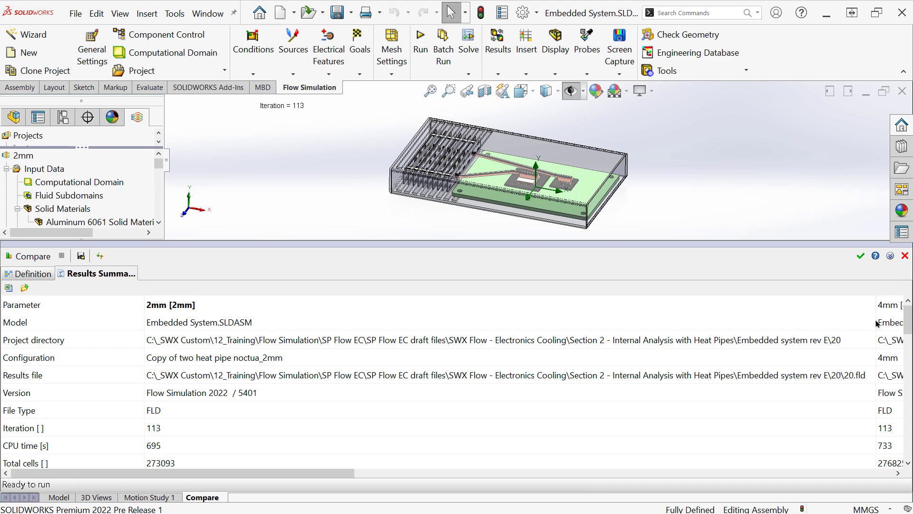
drag(876, 305, 286, 320)
click(490, 480)
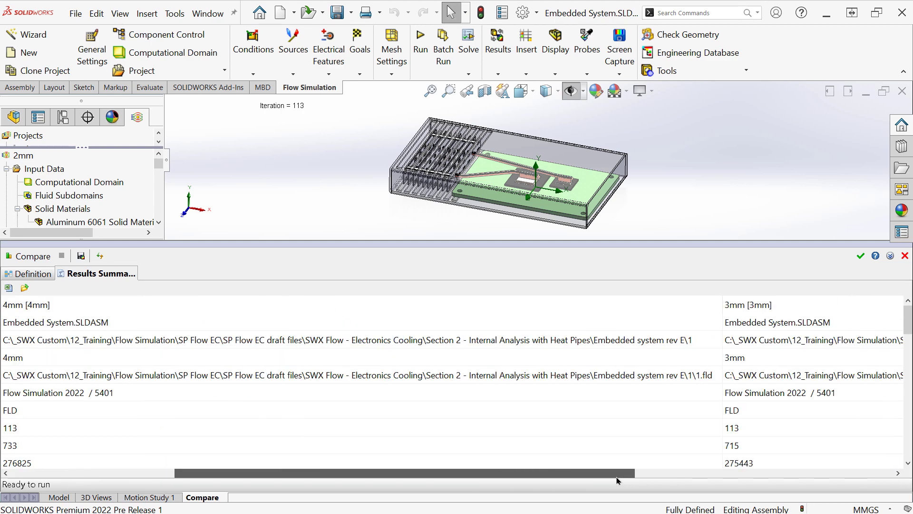
drag(722, 306, 161, 324)
drag(243, 473, 43, 473)
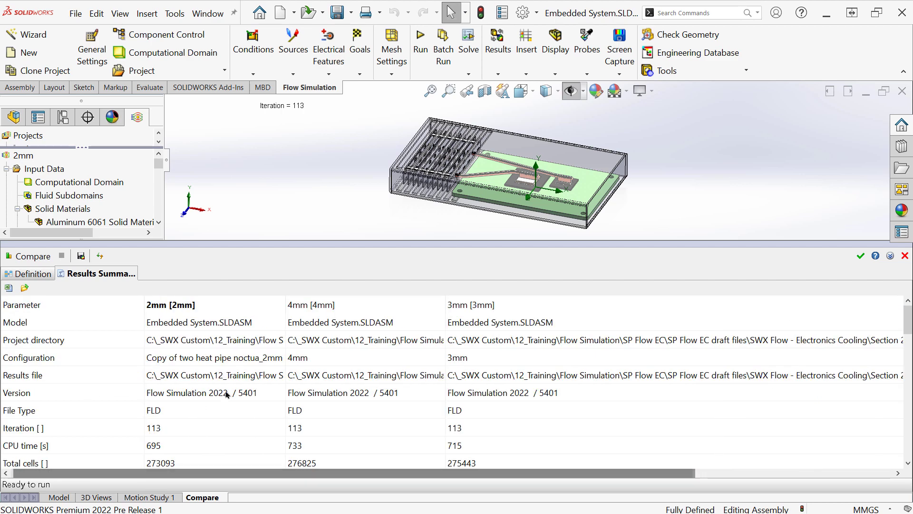
scroll(226, 394, down, 2)
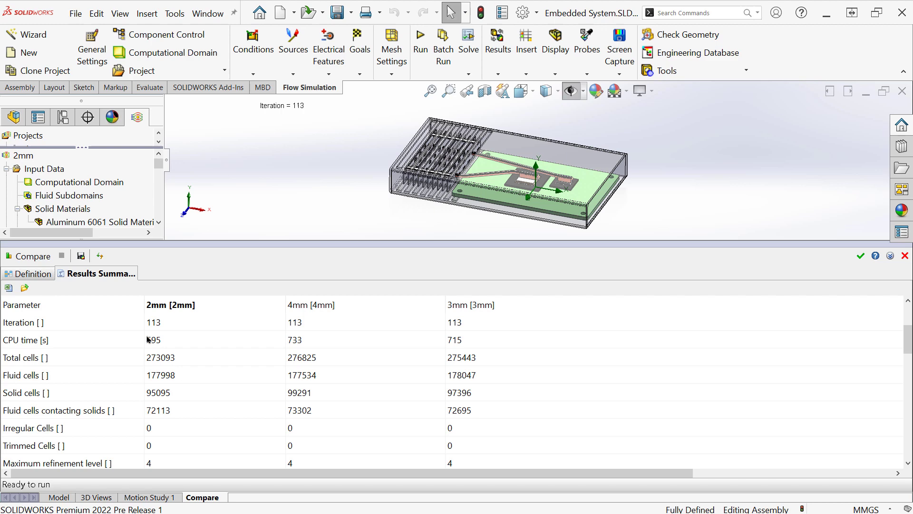
Step: Select the CPU time values 695, 733 and 715 s for the three projects
click(177, 342)
click(315, 343)
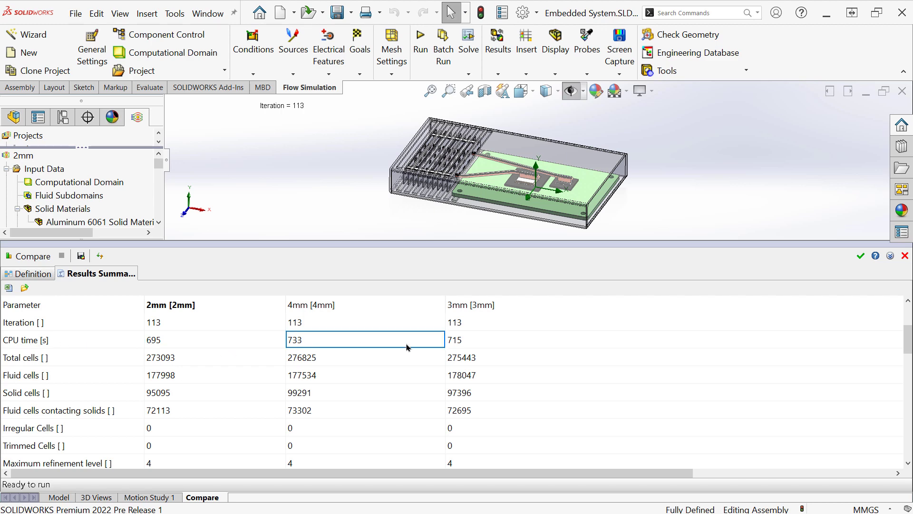
click(479, 345)
drag(379, 474, 178, 473)
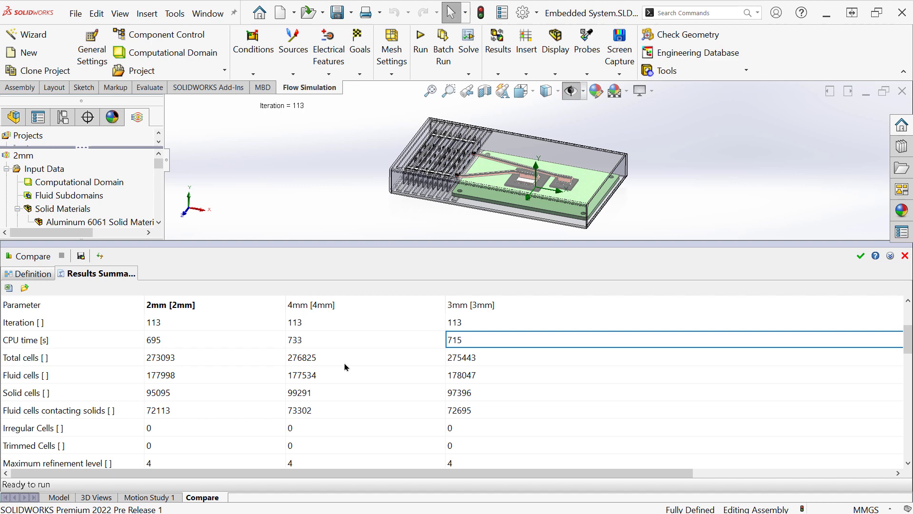
scroll(350, 369, down, 2)
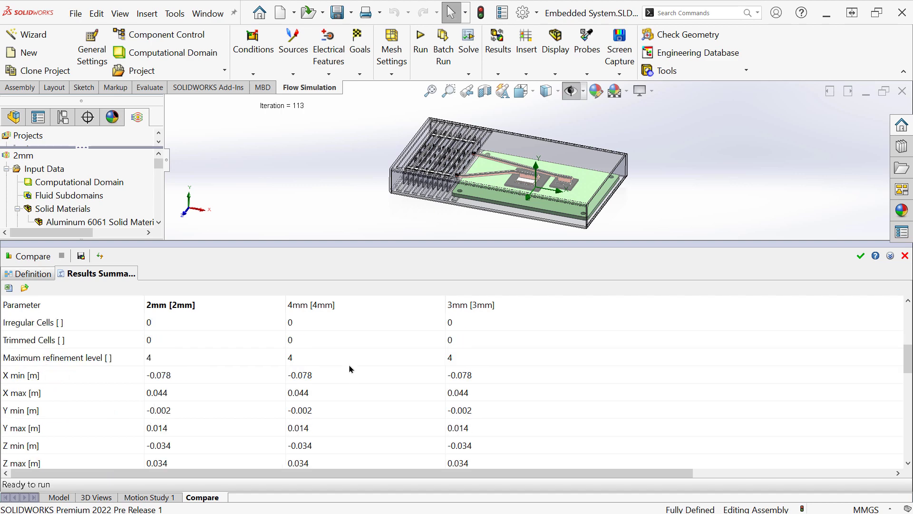
scroll(349, 368, down, 4)
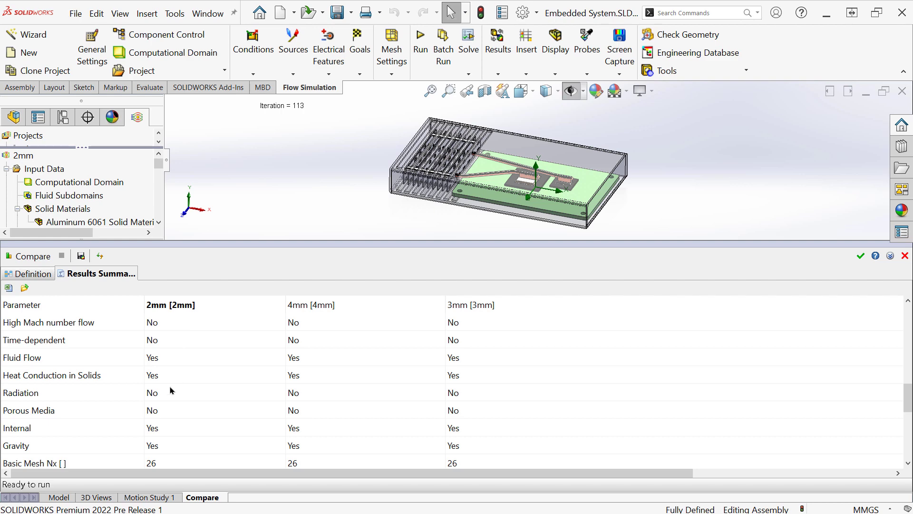
scroll(170, 390, down, 6)
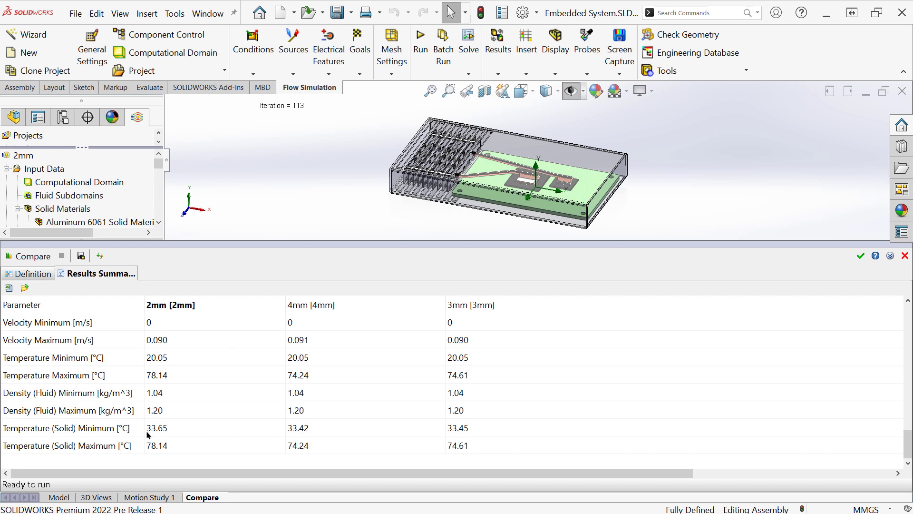
click(188, 450)
click(369, 449)
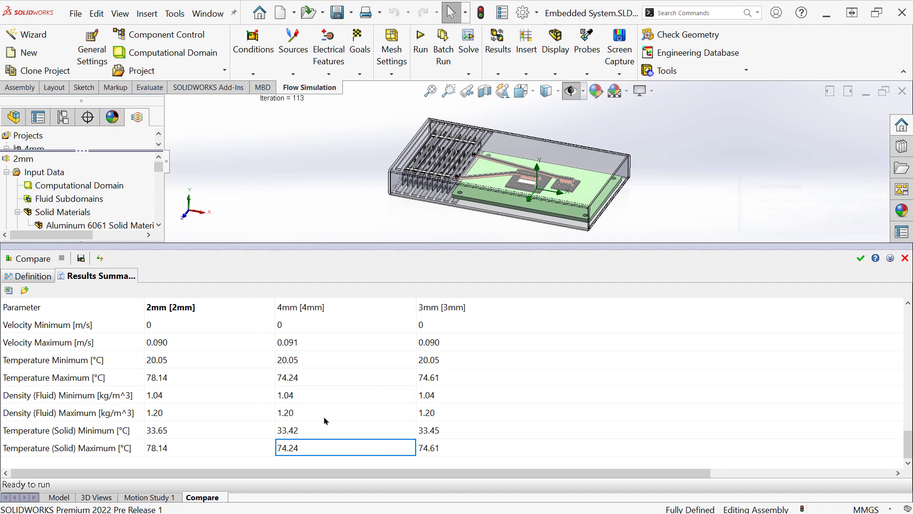
Step: Add Cut Plot 1 and Goal Plot 1 to the comparison, rerun it, and view Goal Plot 1 results
click(24, 277)
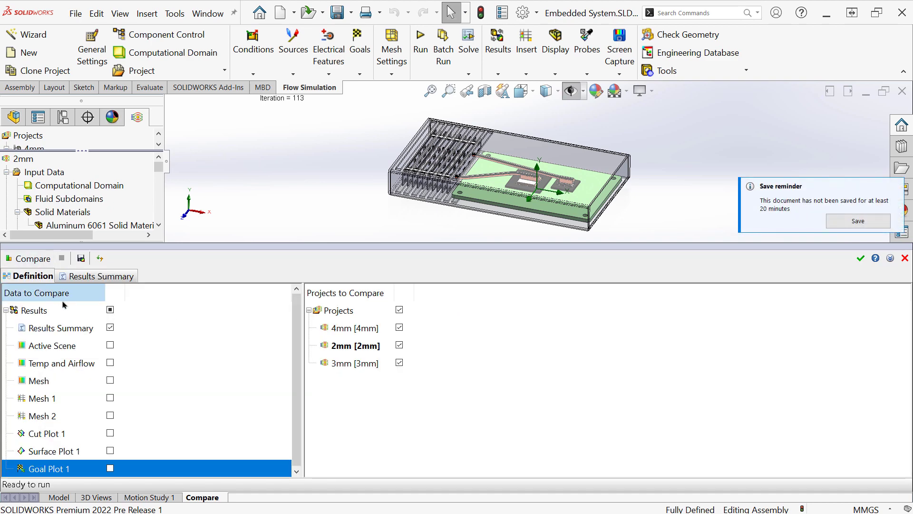
click(110, 433)
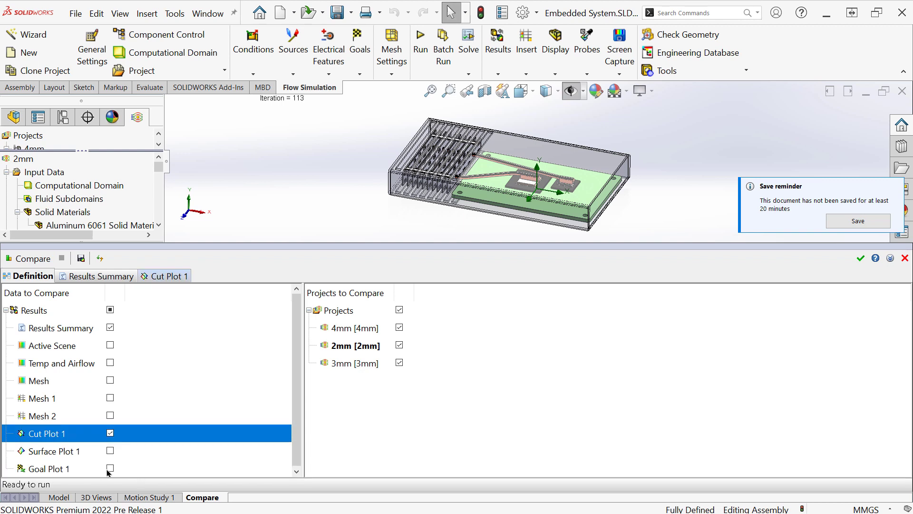
click(110, 468)
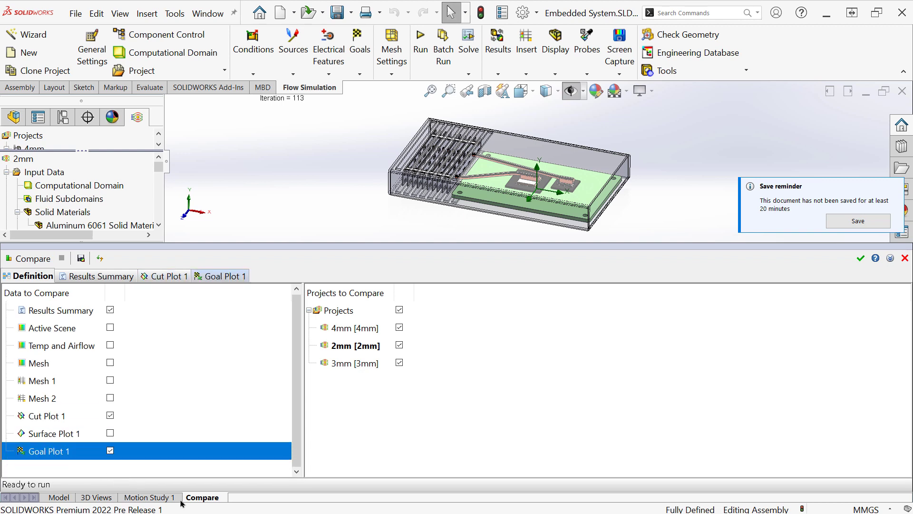
click(26, 258)
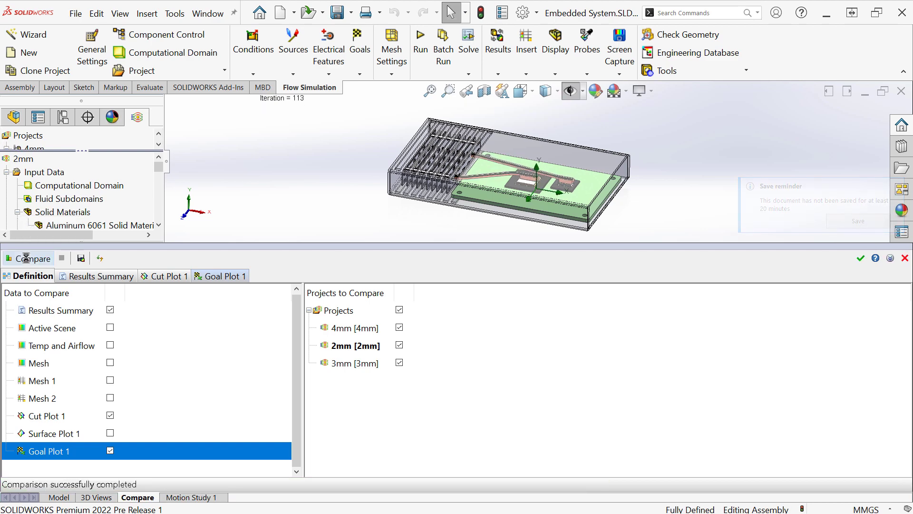
click(231, 277)
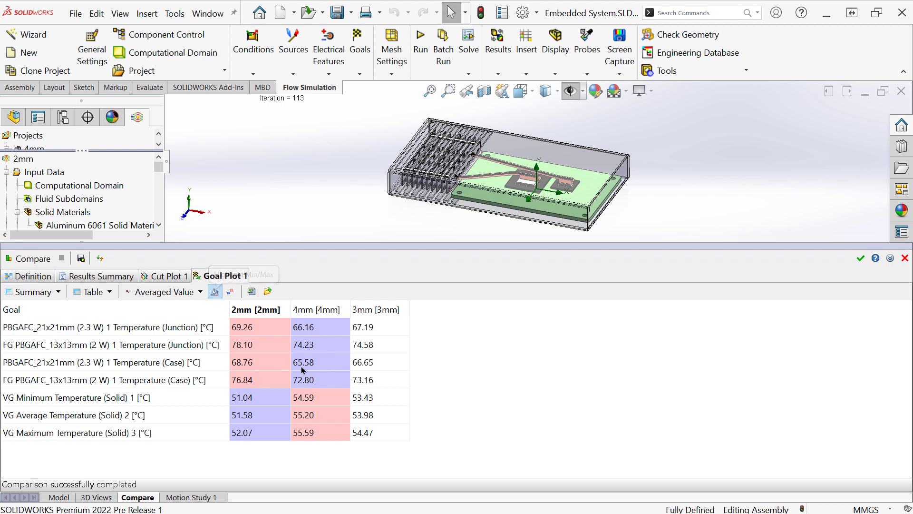
Step: Show Goal Plot 1 as deltas from 2mm: −3.87 °C for 4mm, −3.52 °C for 3mm
click(217, 292)
click(216, 292)
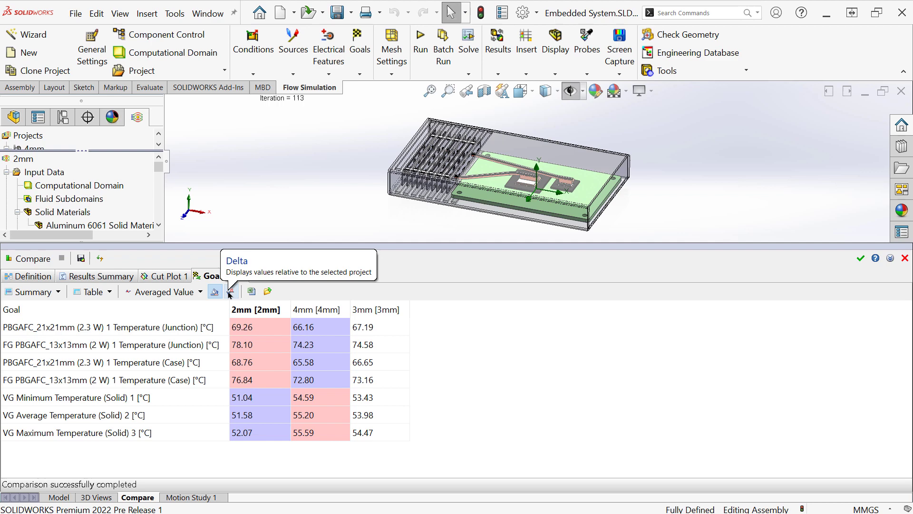
click(230, 293)
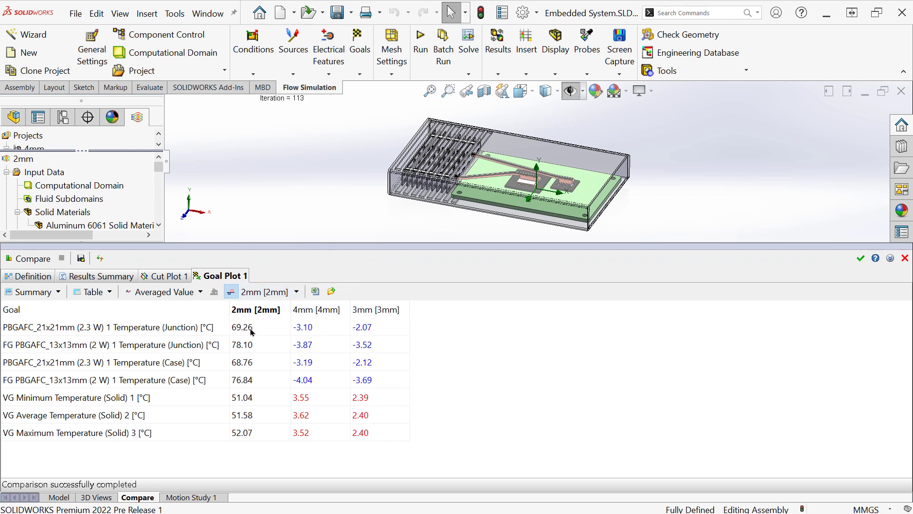
click(281, 291)
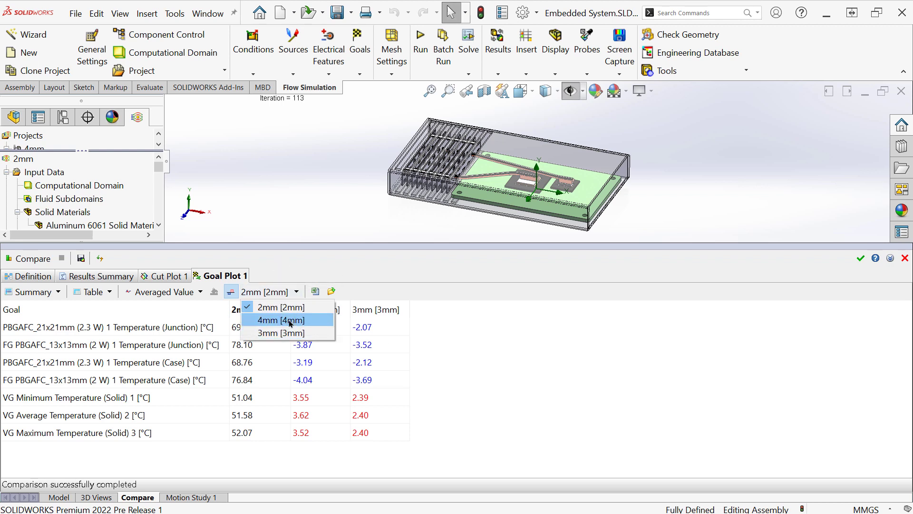
Step: Show the Cut Plot 1 comparison as Difference plots relative to the 2mm project
click(176, 280)
click(178, 279)
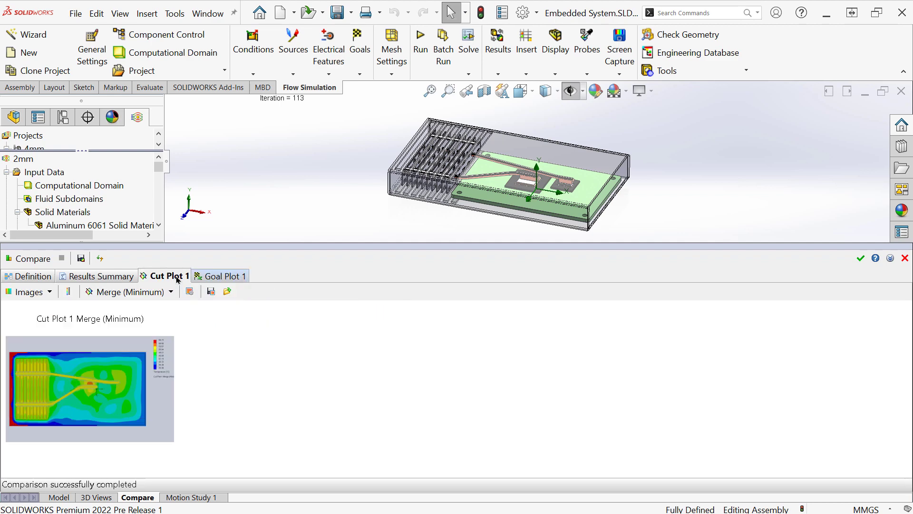
click(169, 291)
click(158, 307)
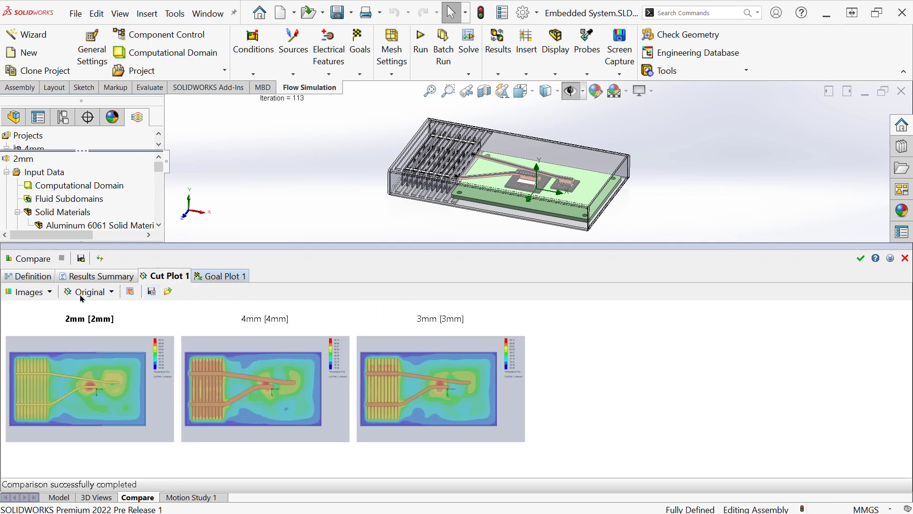
click(93, 294)
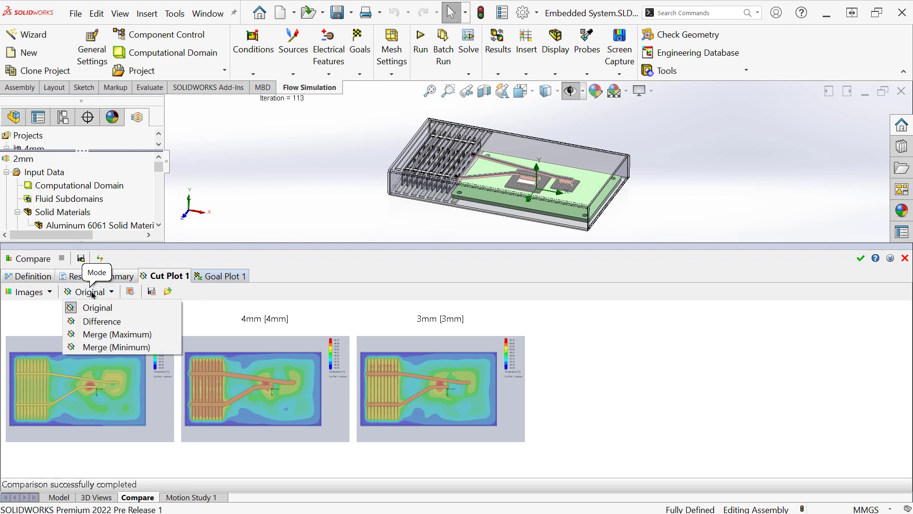
click(118, 322)
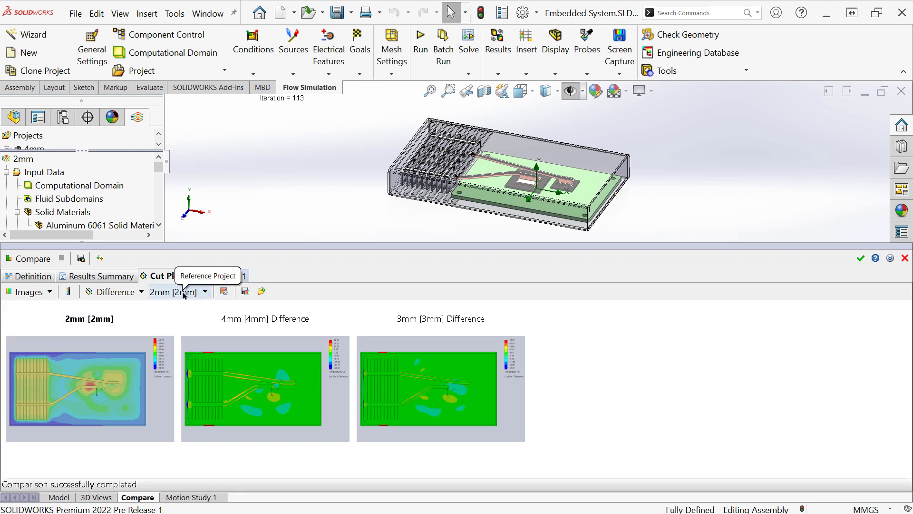
Step: Confirm 2mm stays the reference project and enlarge the comparison panel over the 3-D view
click(184, 292)
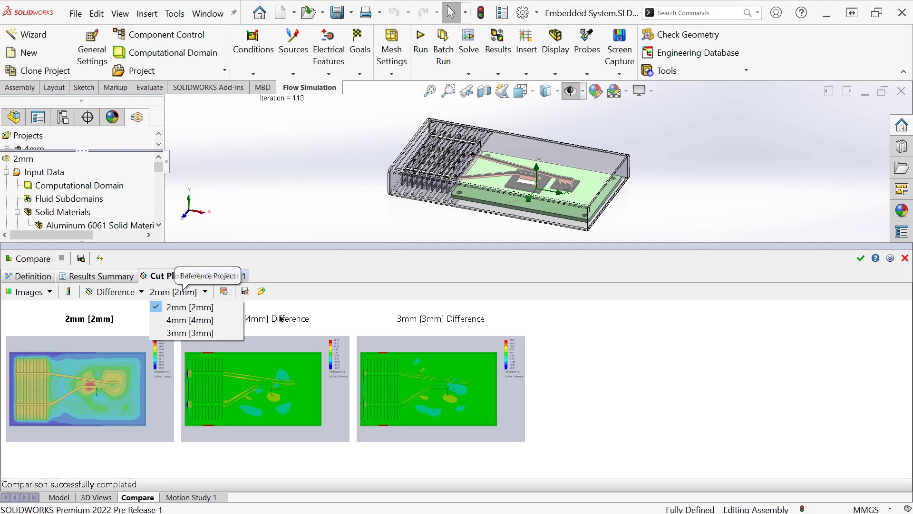
click(361, 255)
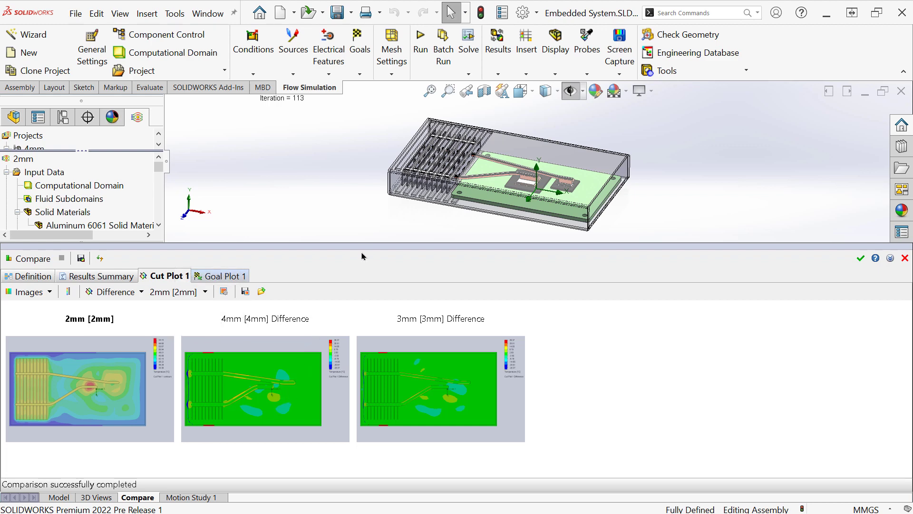
drag(361, 245, 382, 81)
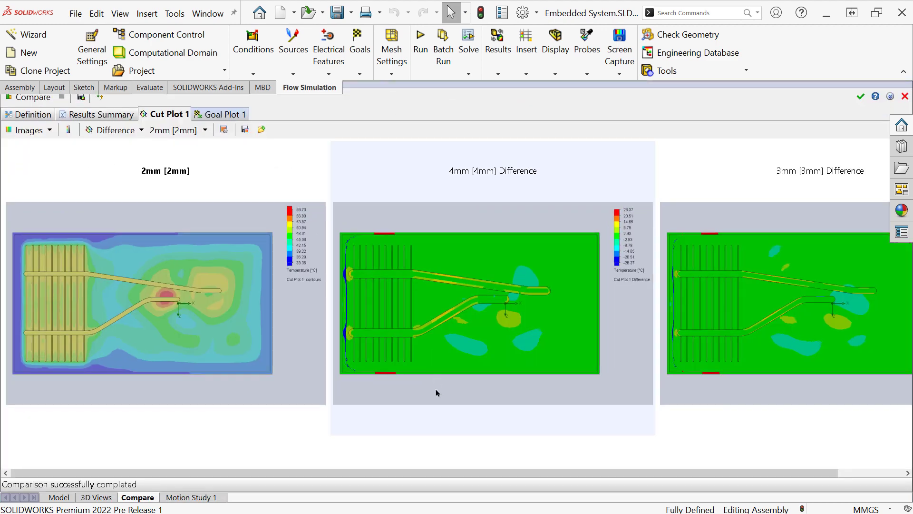
double_click(447, 338)
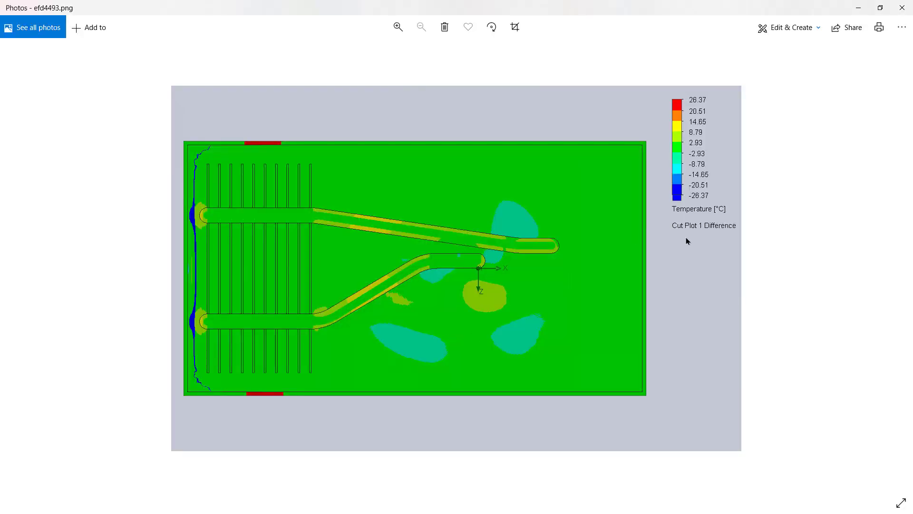
ctrl+scroll(671, 200, up, 1)
ctrl+scroll(671, 201, up, 1)
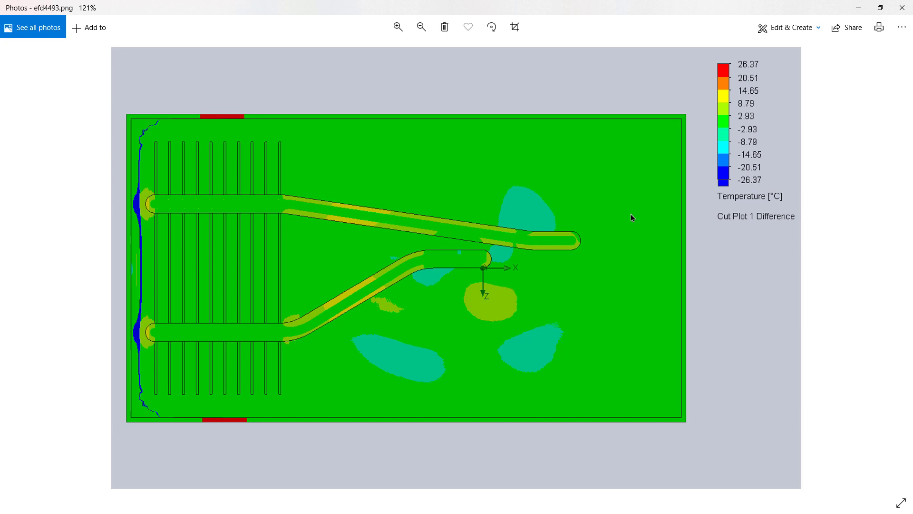
click(905, 9)
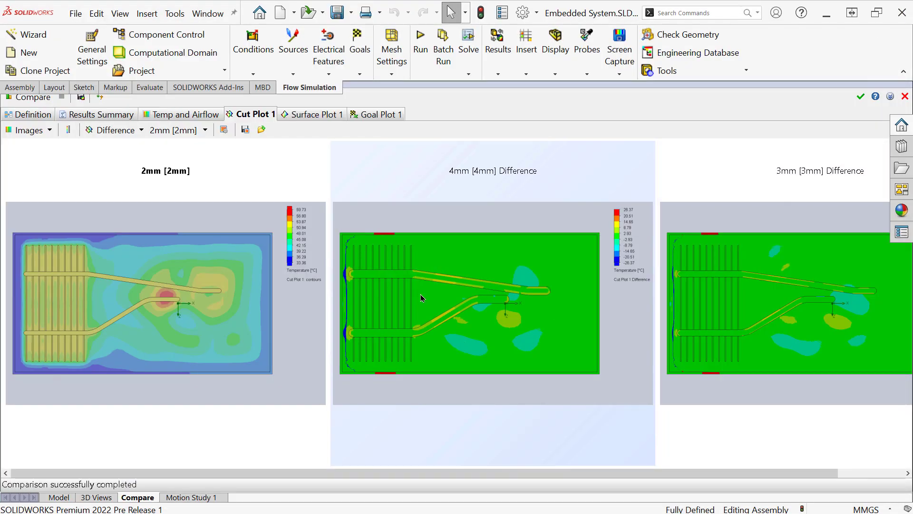
Step: Switch the Cut Plot 1 comparison mode from Difference to Merge (Maximum)
click(136, 131)
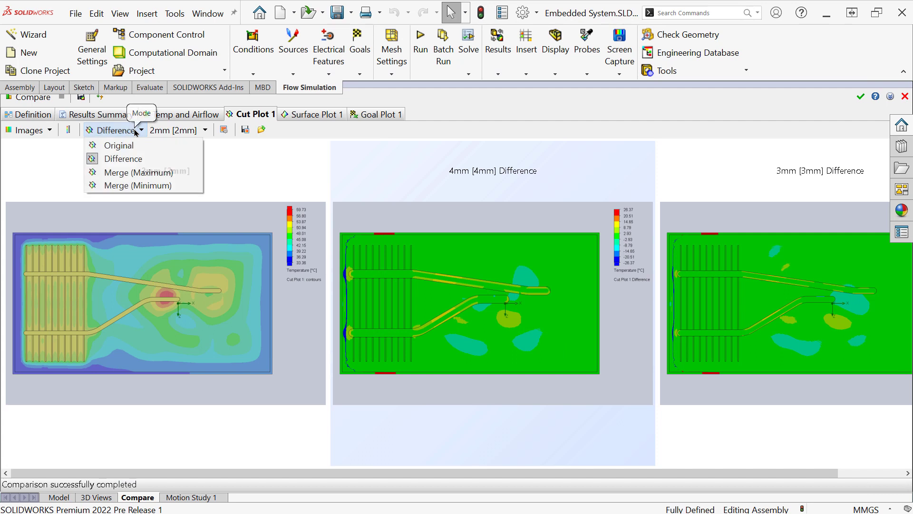
click(185, 180)
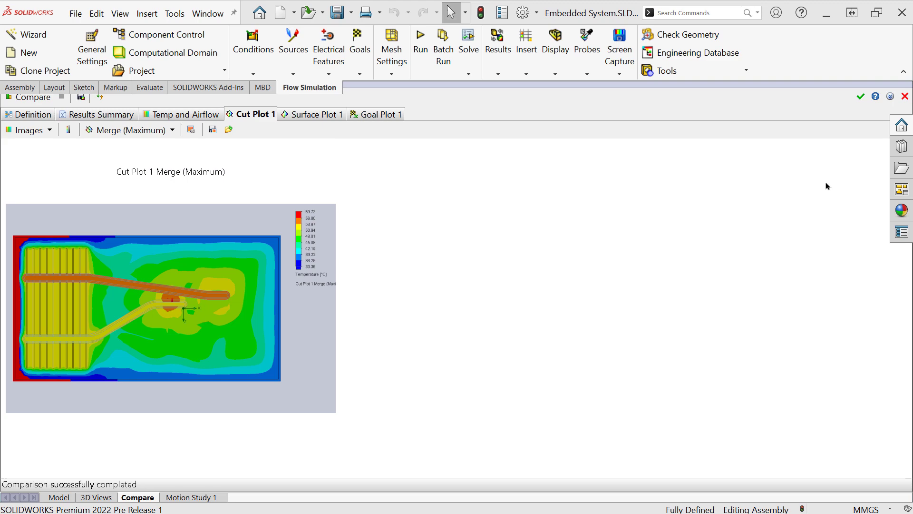
Step: Close the comparison and inspect the Scenes options in the Results tree without changes
click(862, 97)
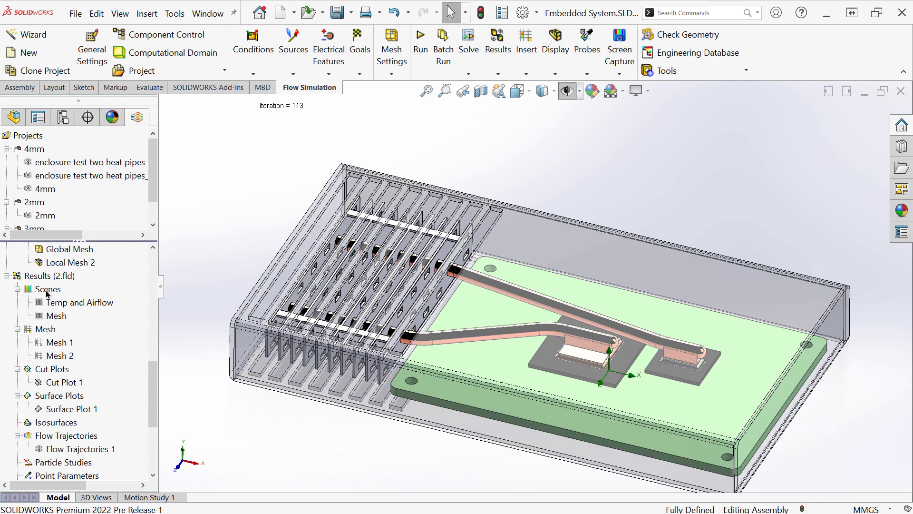
right_click(48, 294)
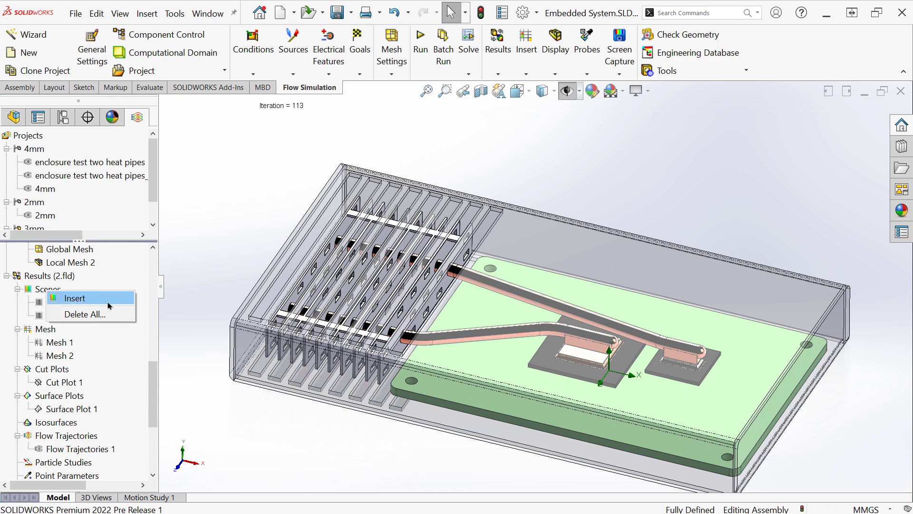
key(Escape)
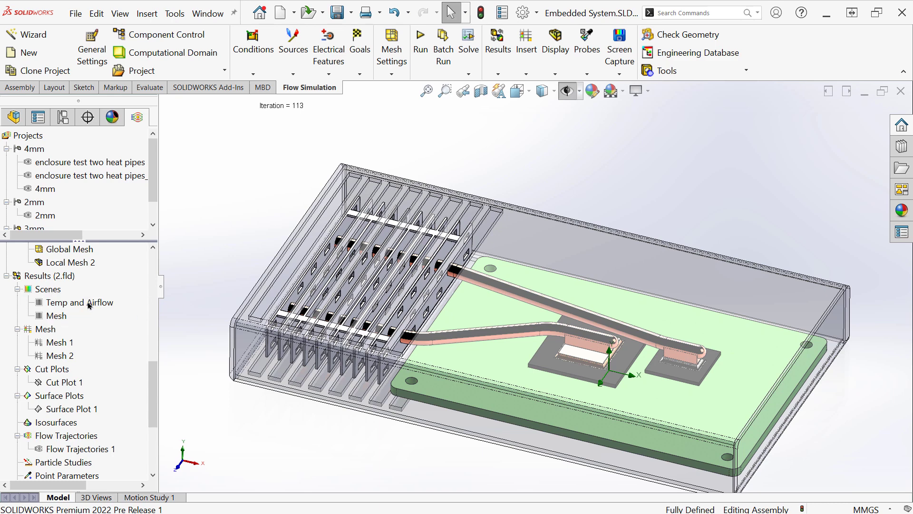
scroll(88, 358, down, 3)
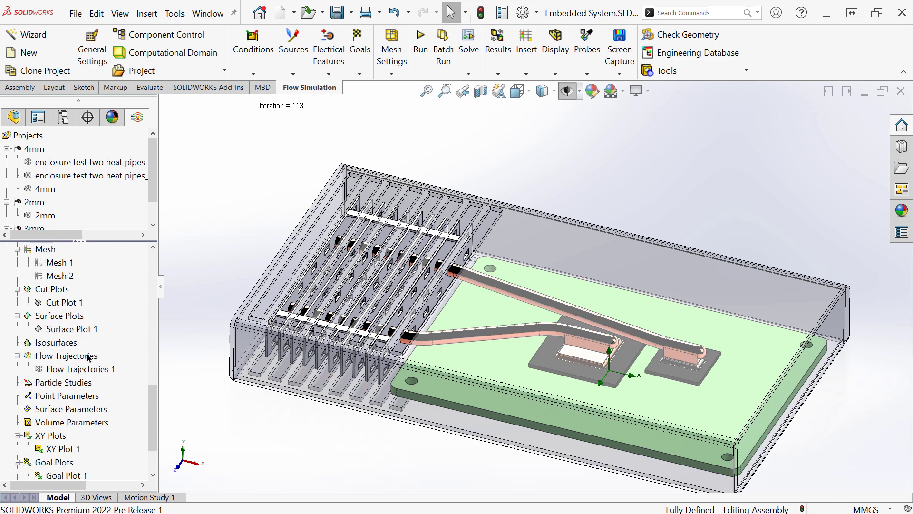
scroll(94, 456, up, 3)
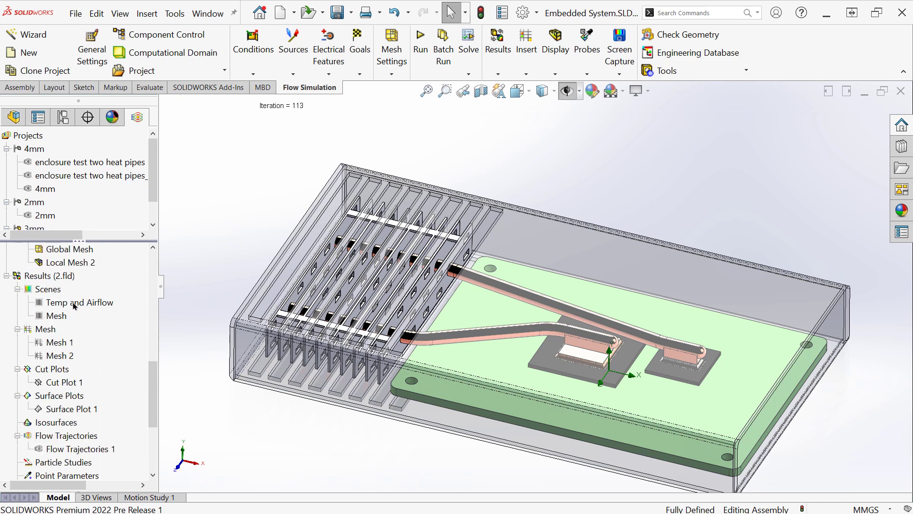
Step: Show the saved Temp and Airflow scene with Cut Plot 1 and Flow Trajectories 1
right_click(72, 305)
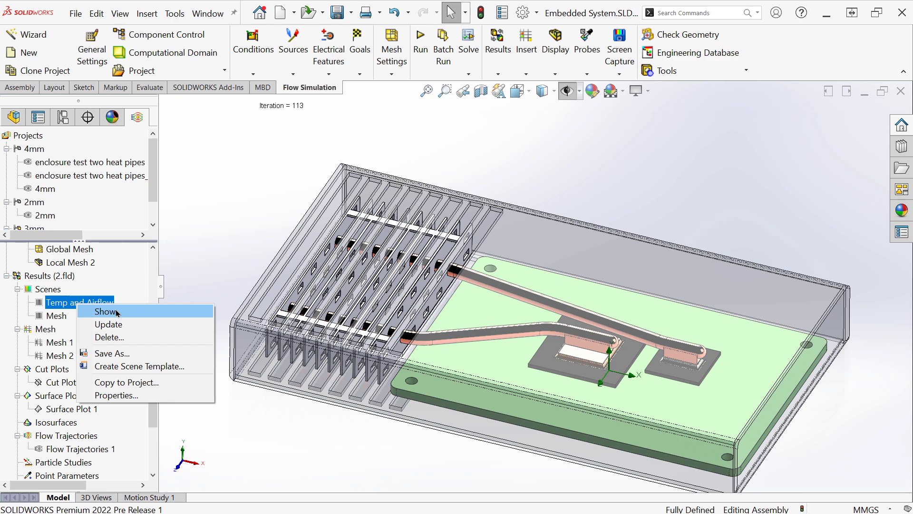
click(116, 309)
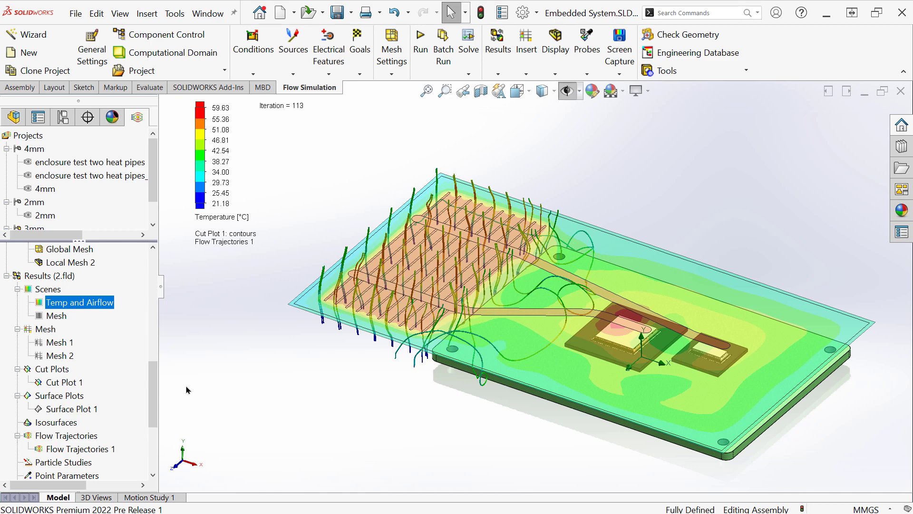
Step: Show the saved Mesh scene with Mesh 1 and Mesh 2 refinement levels
right_click(57, 317)
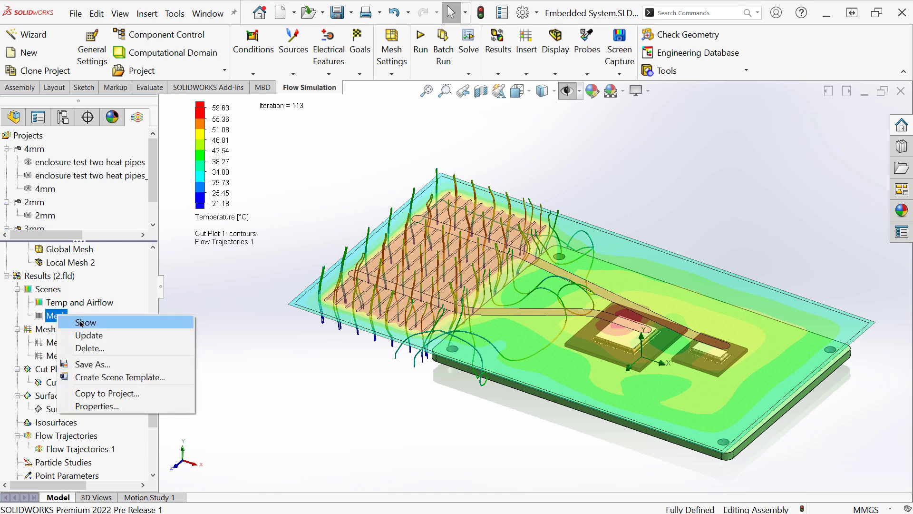
click(86, 323)
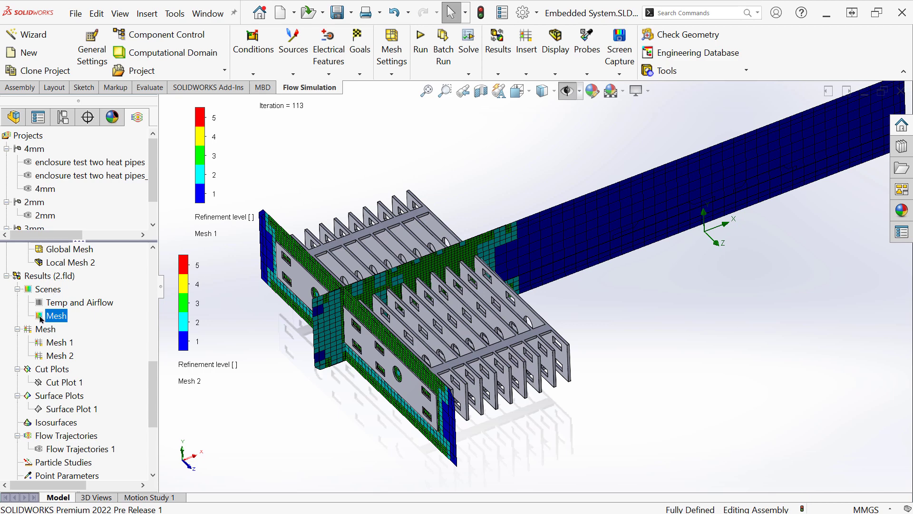
Step: Hide the Mesh scene and show Surface Plot 1 temperature contours
right_click(41, 318)
click(75, 326)
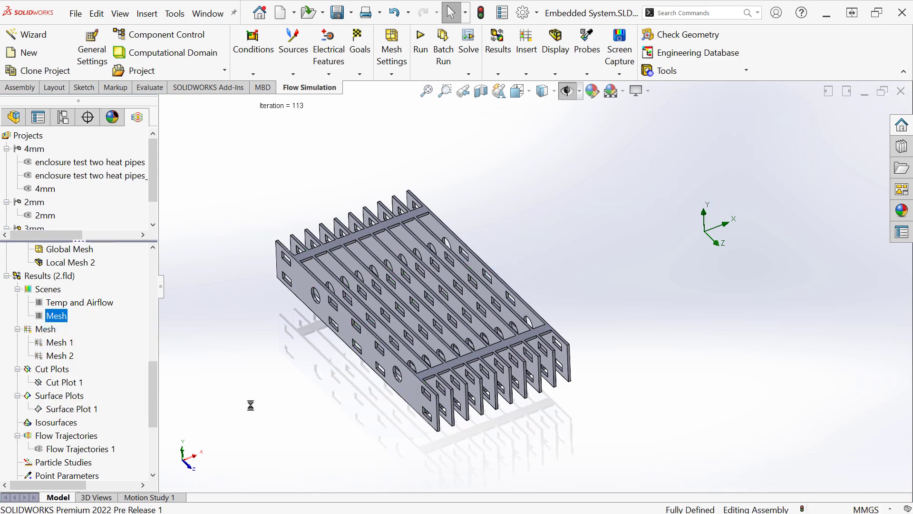
right_click(71, 410)
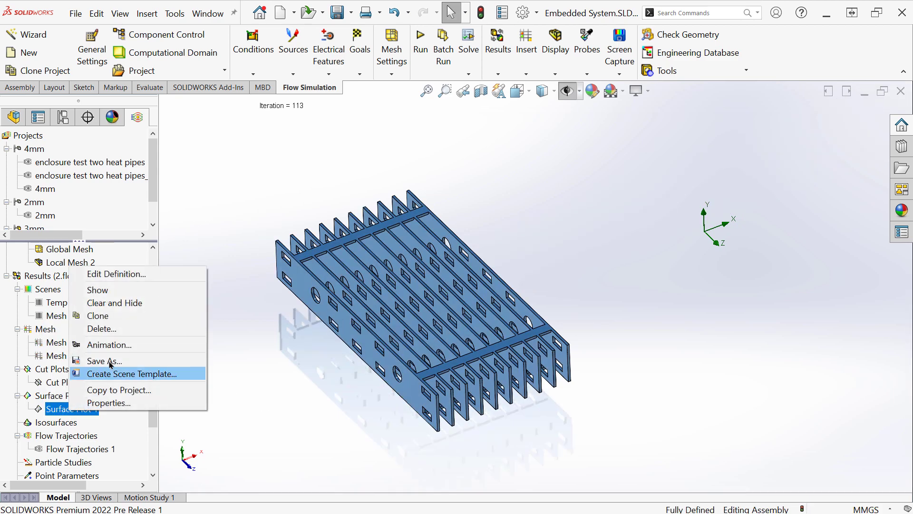
click(97, 289)
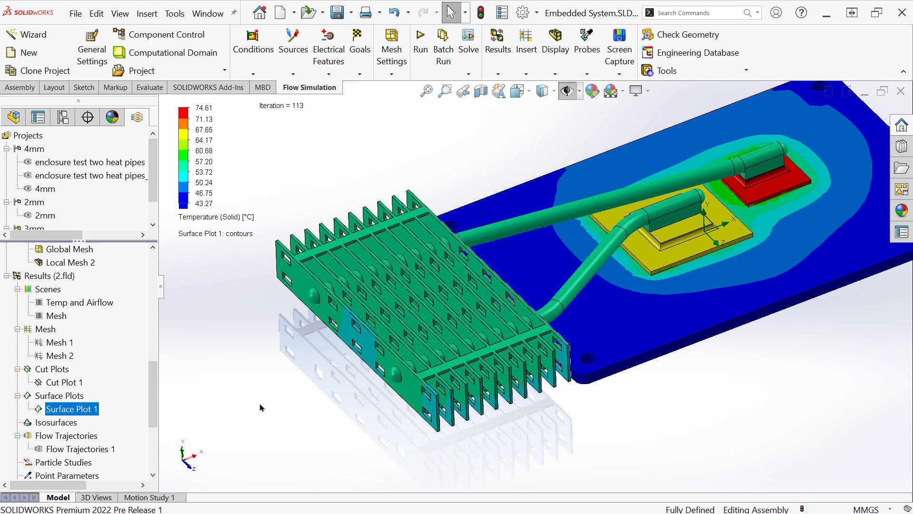
drag(157, 397, 155, 440)
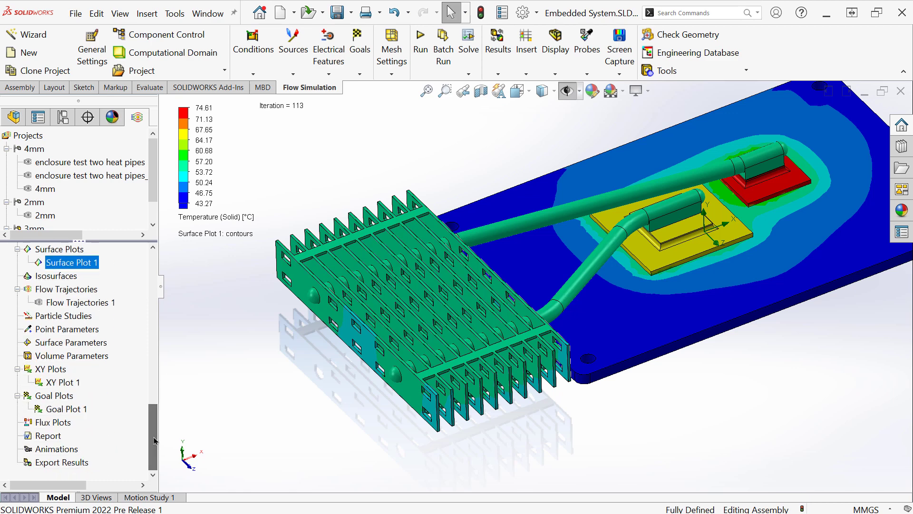
Step: Show the Goal Plot 1 table above the model and view the model from the top
right_click(65, 409)
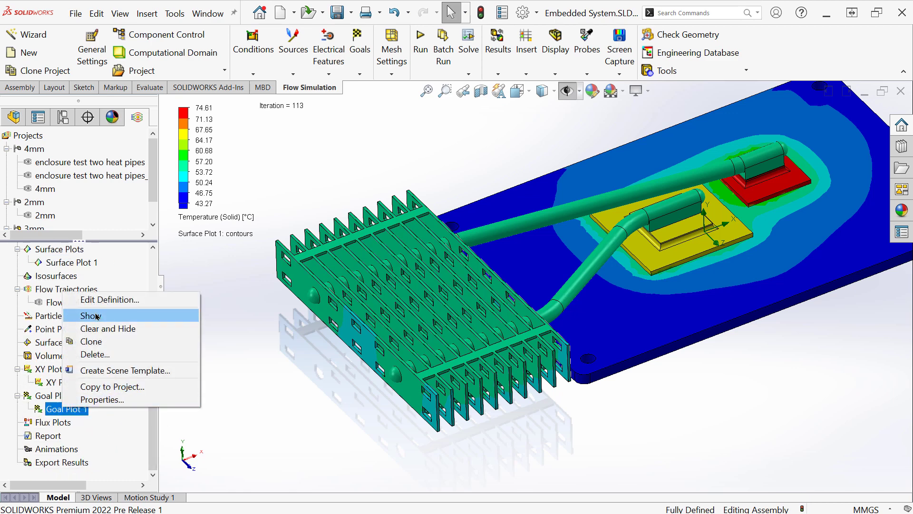
click(90, 316)
drag(304, 248, 446, 121)
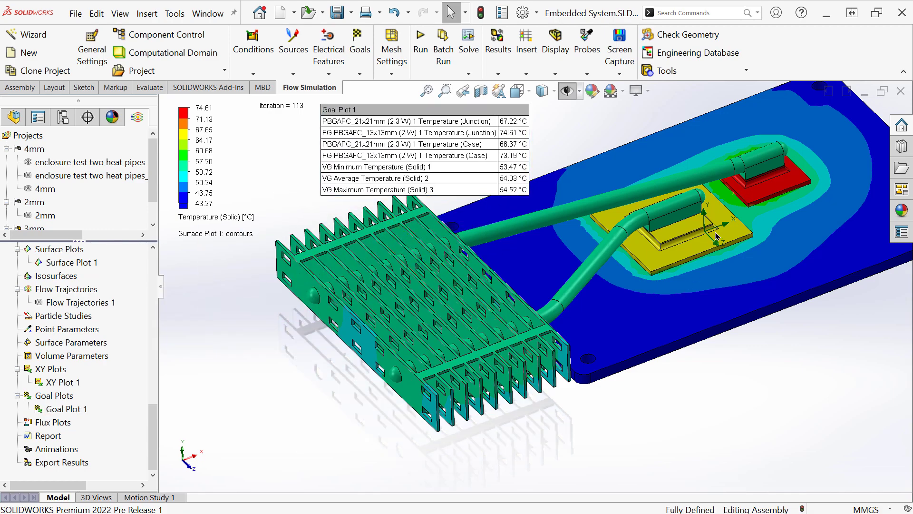
click(182, 452)
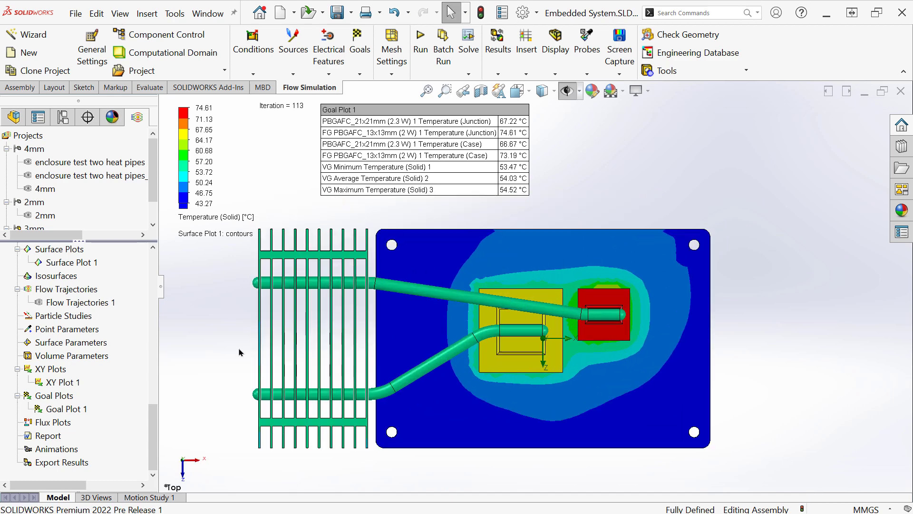
Step: Insert a new Scene 3 under Scenes from the current display
scroll(56, 346, up, 5)
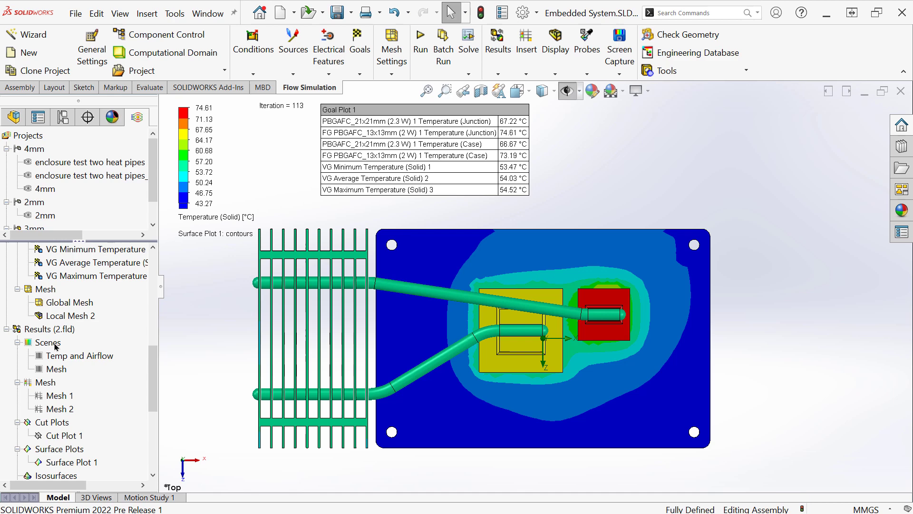
right_click(56, 347)
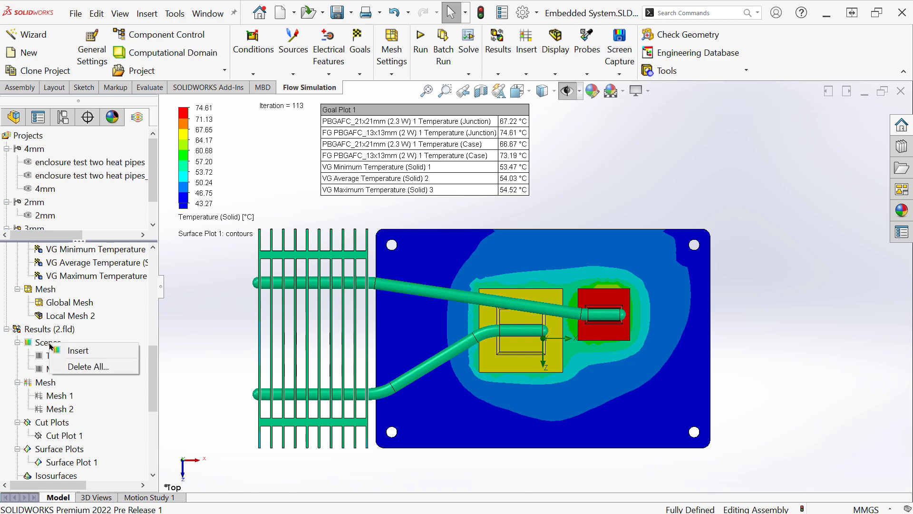
click(101, 355)
Step: Update Scene 3 so it stores the current display
scroll(144, 404, up, 10)
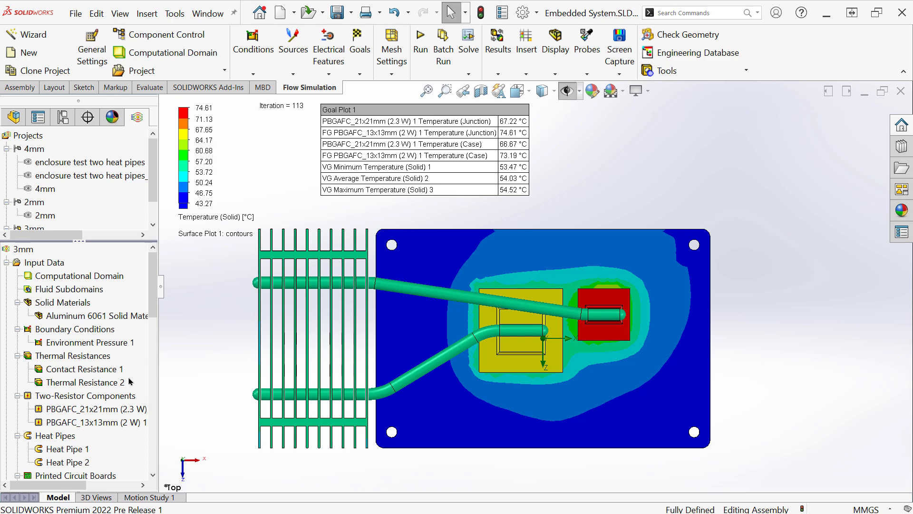
scroll(130, 380, down, 8)
scroll(124, 380, down, 1)
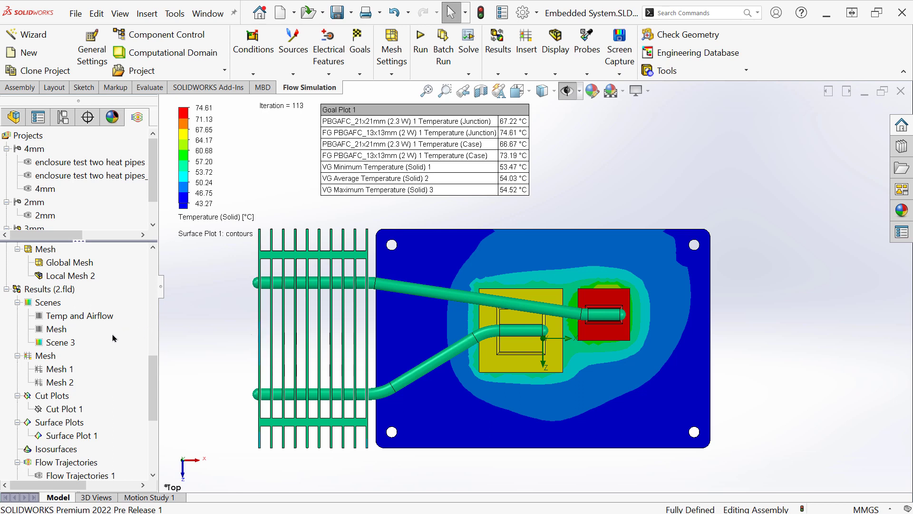
right_click(75, 344)
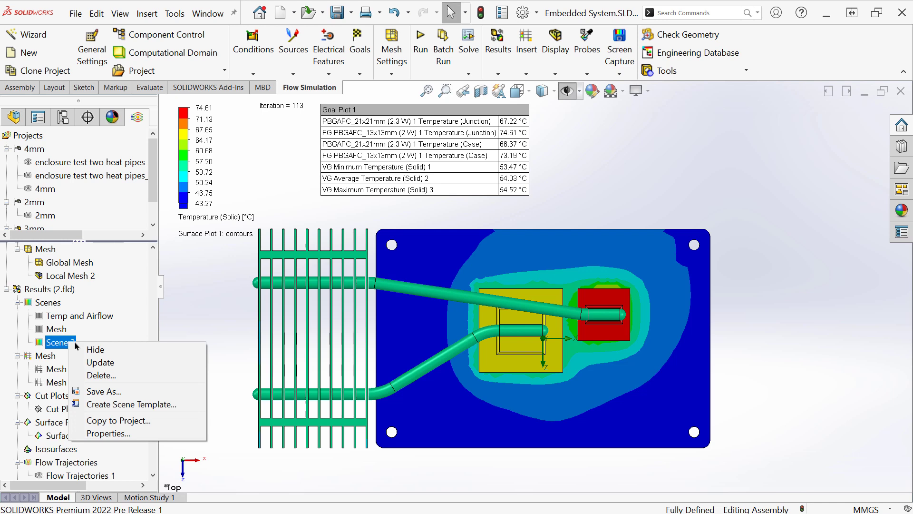
click(119, 364)
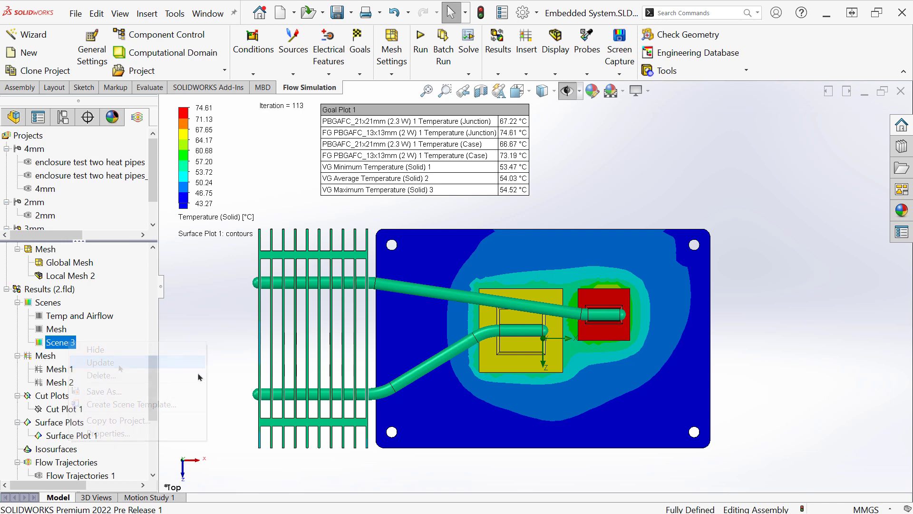